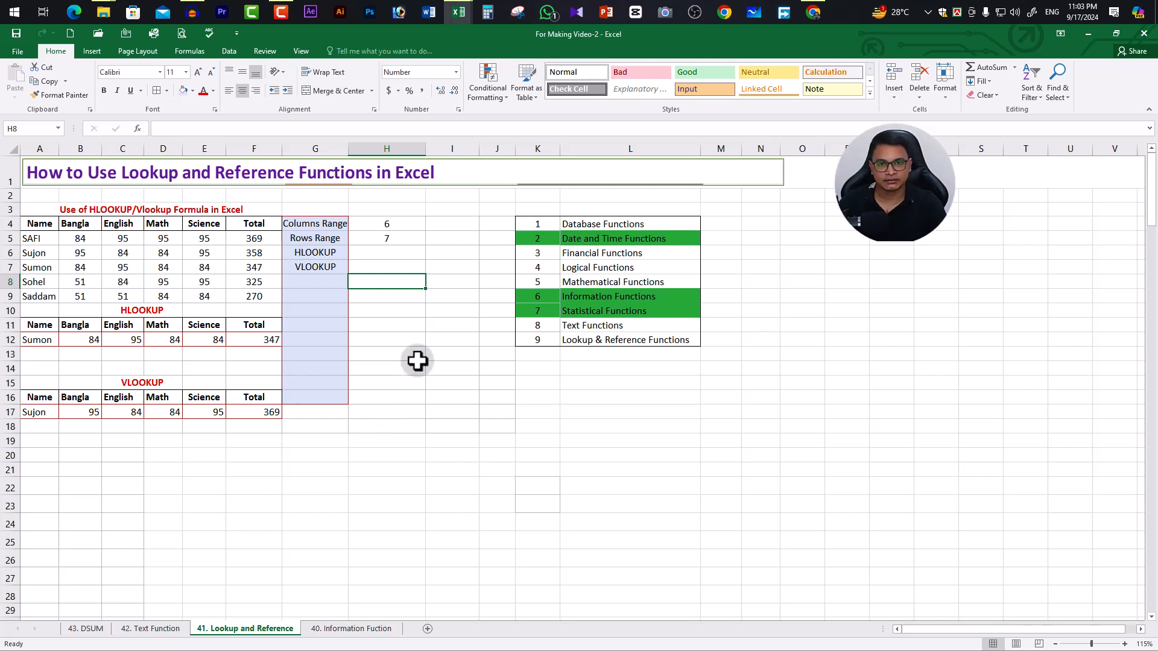
Step: Change the range in the COLUMNS formula in H4 to A2:F24
click(314, 227)
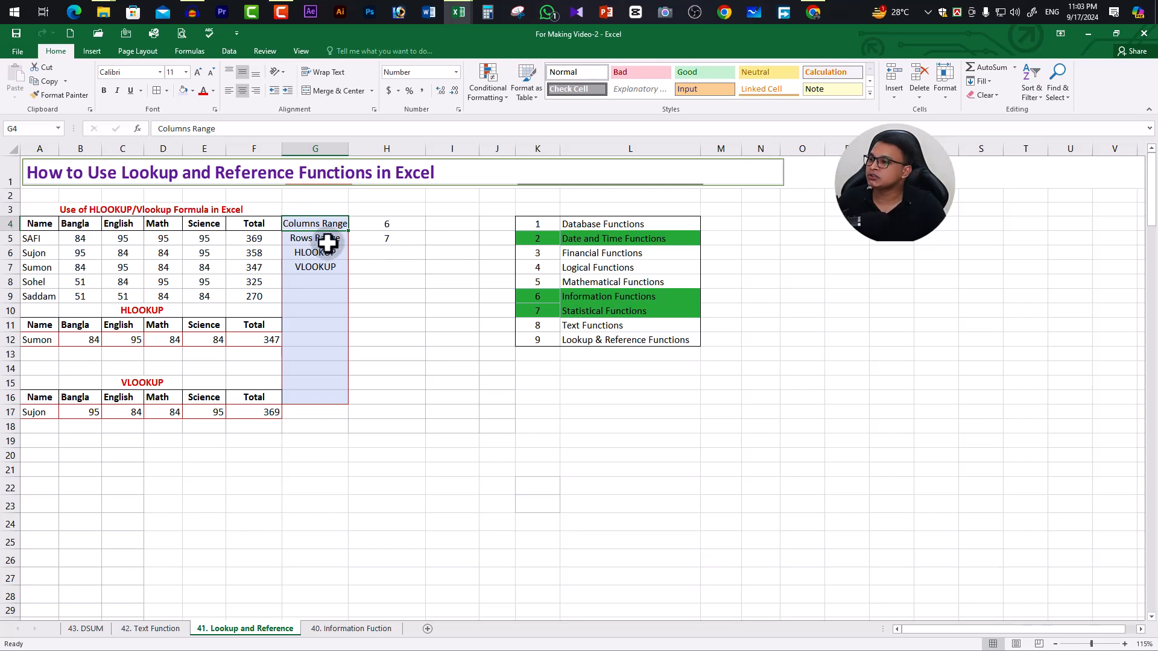
click(327, 241)
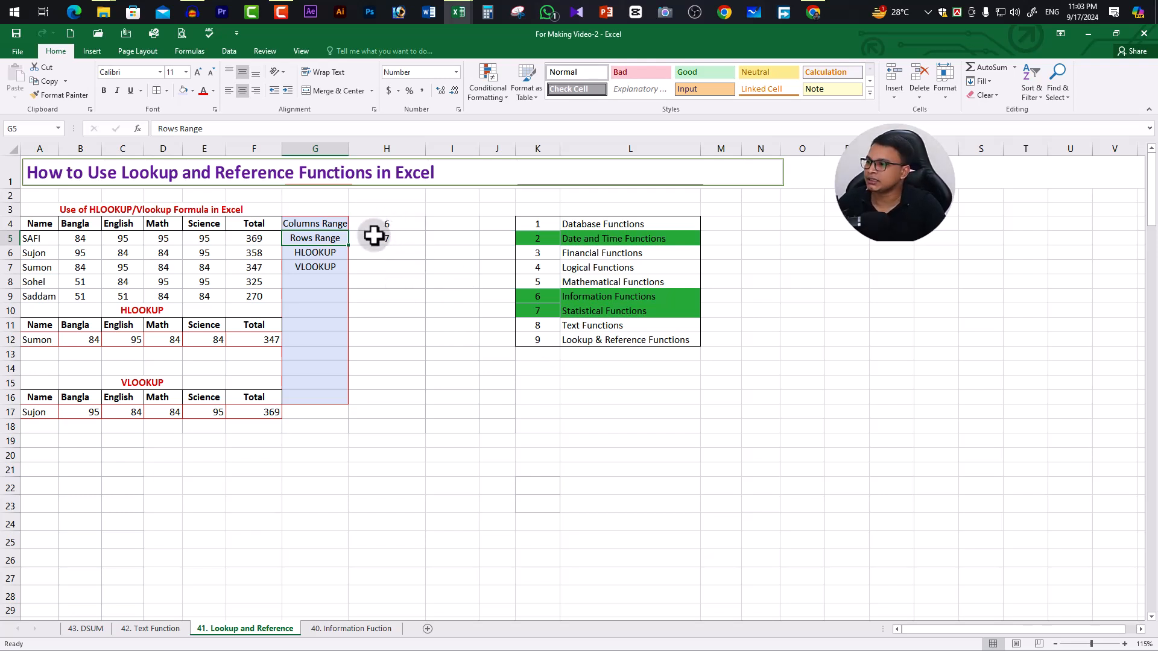
double_click(407, 224)
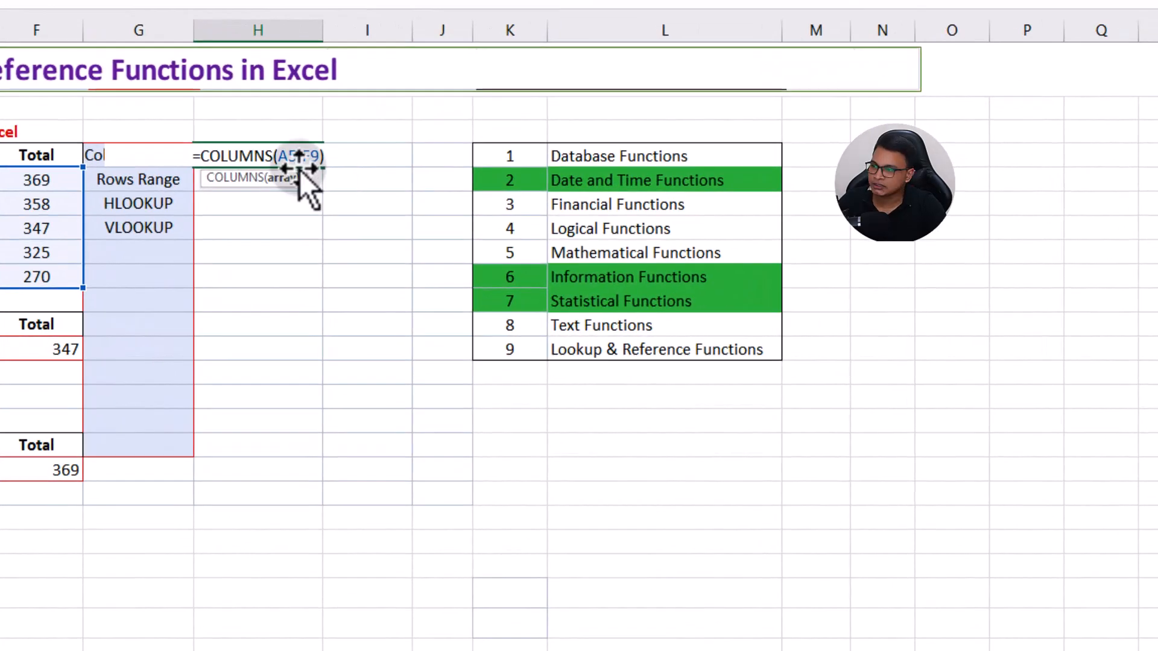
drag(279, 158, 322, 162)
key(BackSpace)
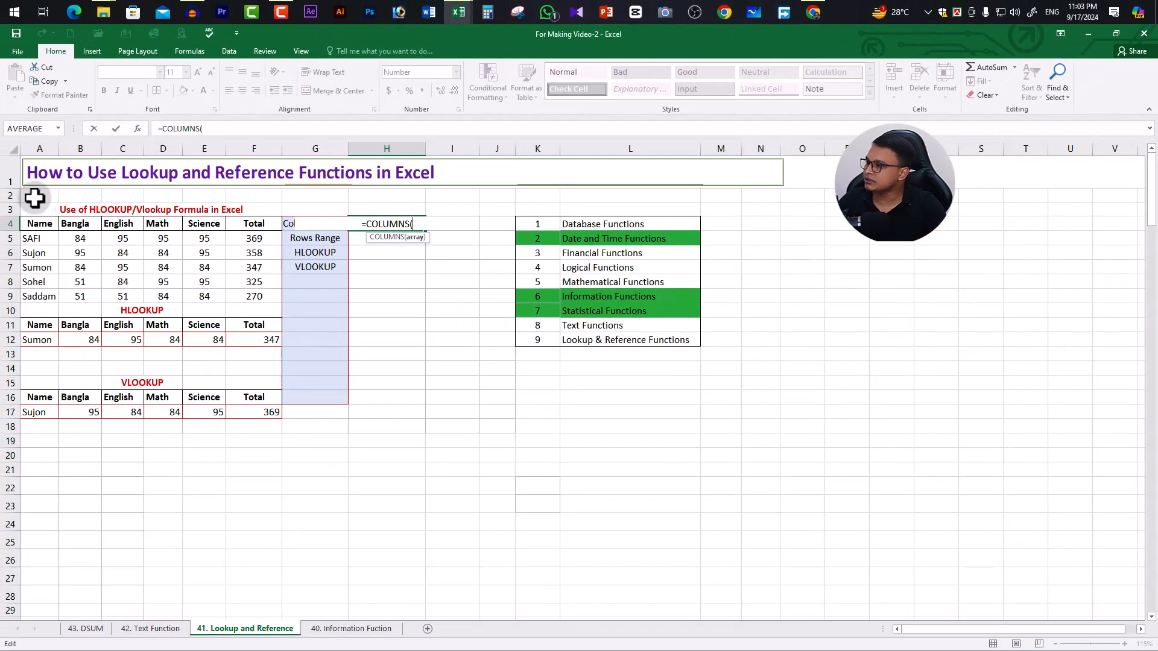
drag(35, 198, 266, 523)
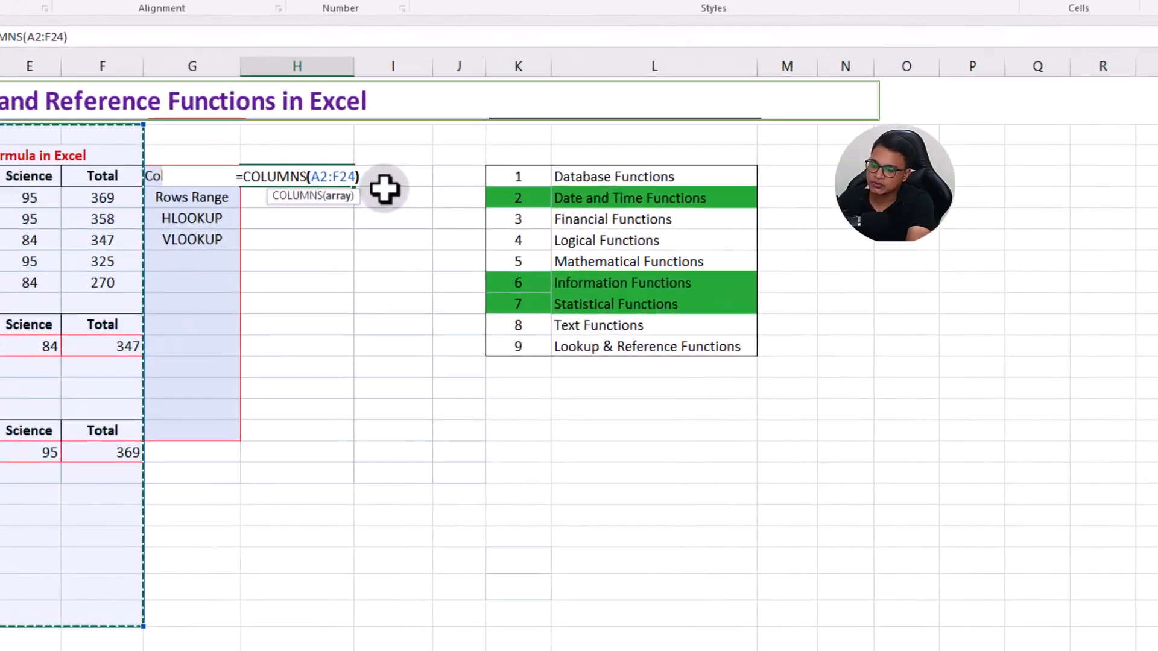
key(Return)
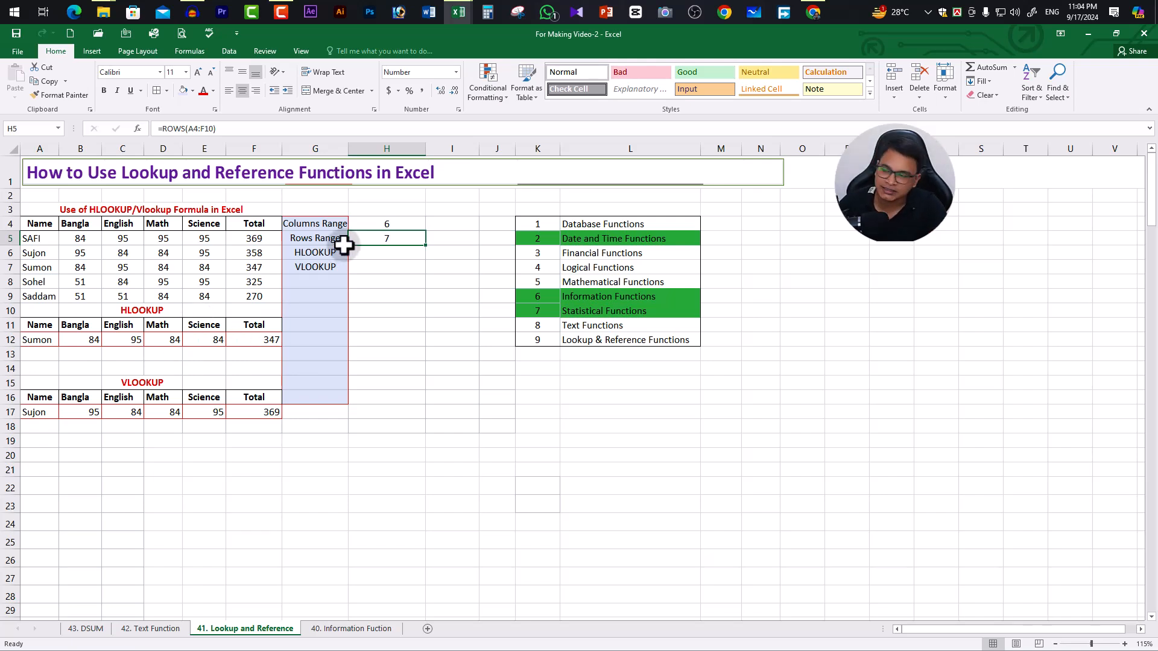
Step: Change the range in the ROWS formula in H5 to A2:L163
double_click(403, 236)
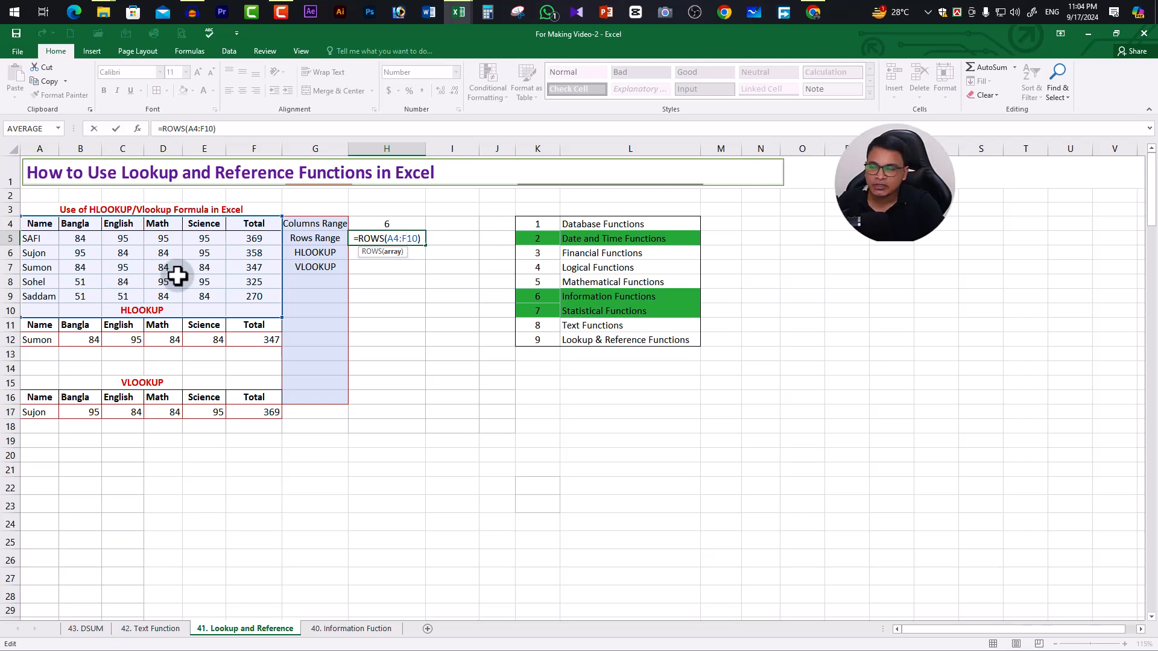
drag(389, 240, 457, 254)
key(Delete)
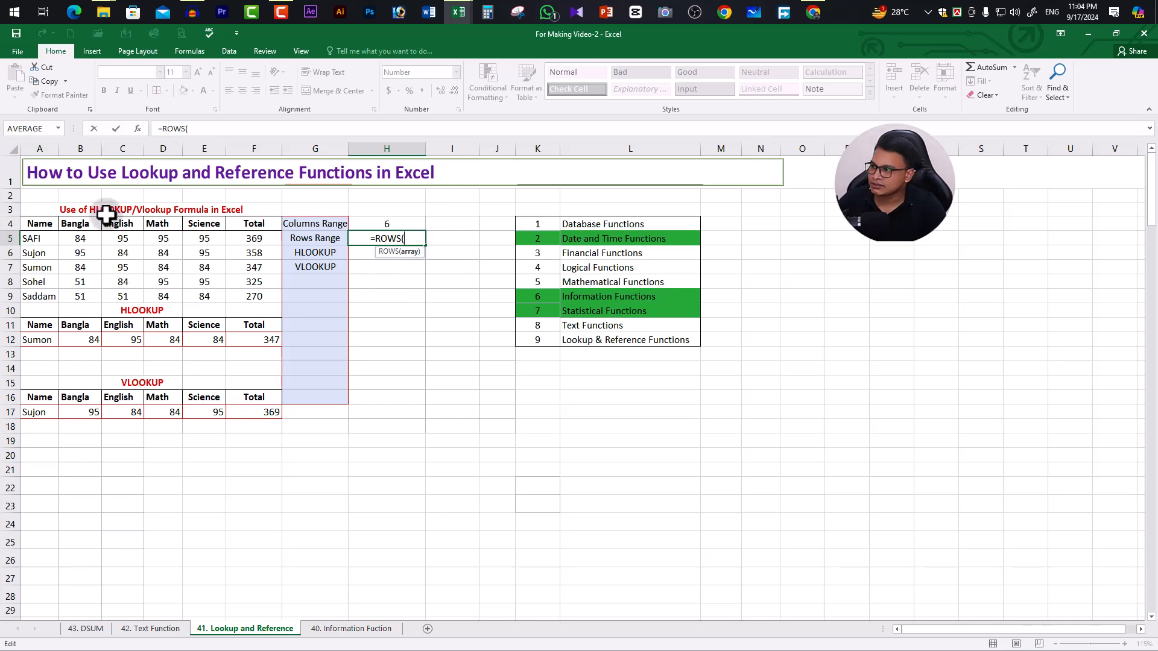
drag(39, 196, 664, 552)
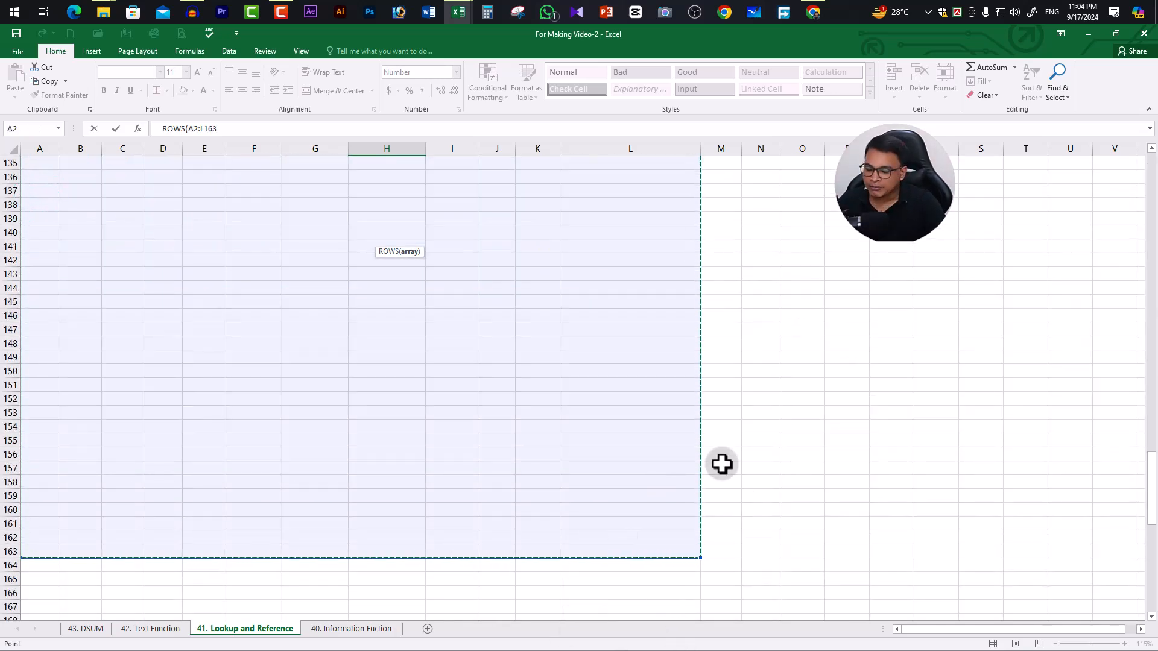
scroll(667, 428, up, 20)
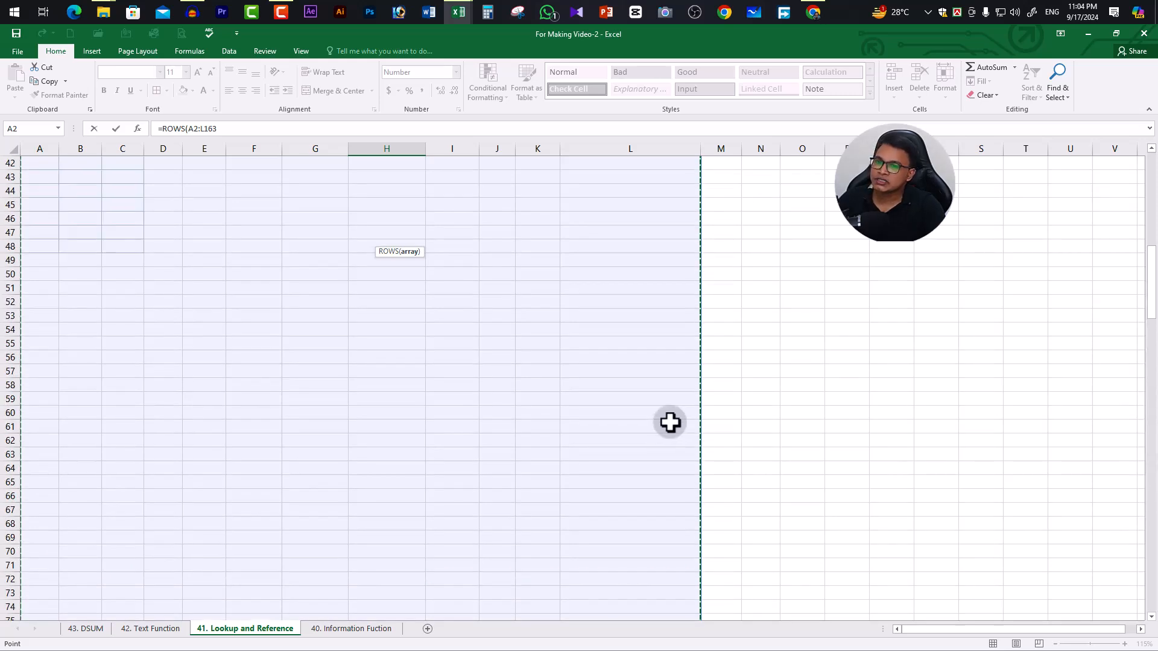
scroll(669, 423, up, 14)
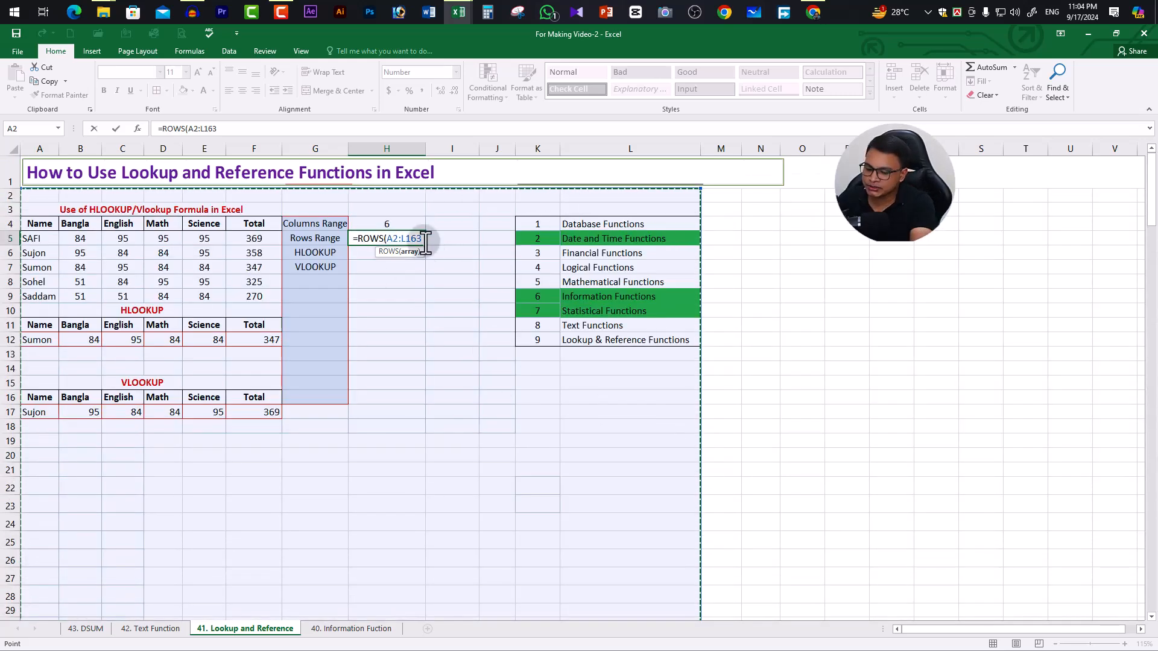
key(Return)
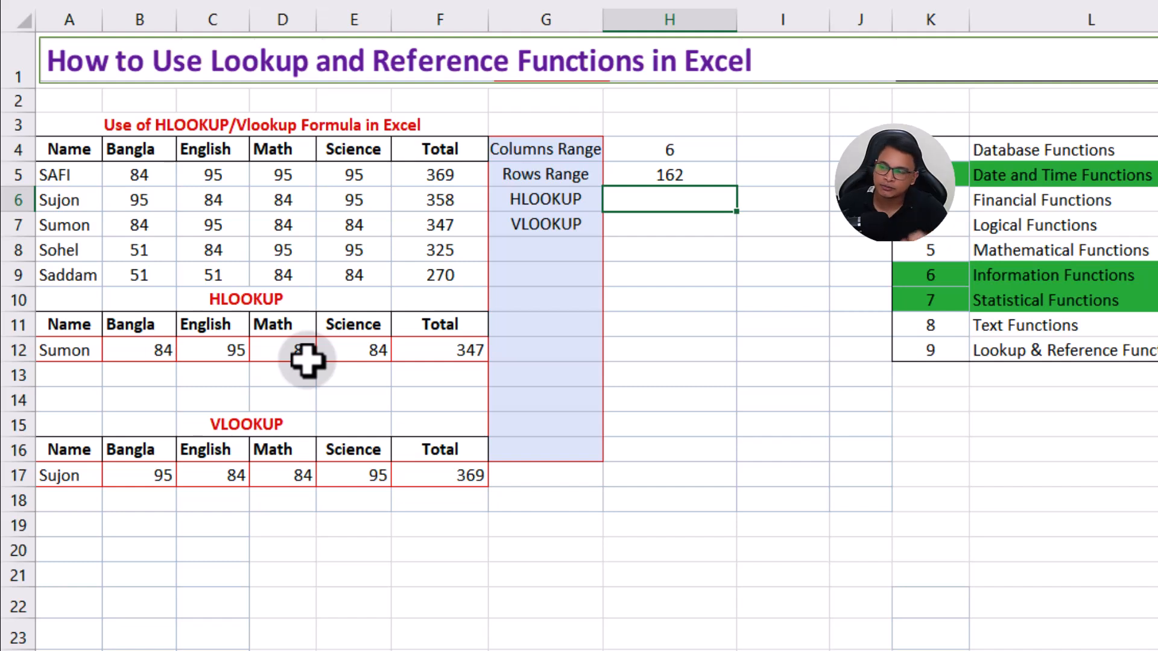
Step: Clear the English, Math, Science and Total results in C12:F12 of the HLOOKUP table
click(233, 361)
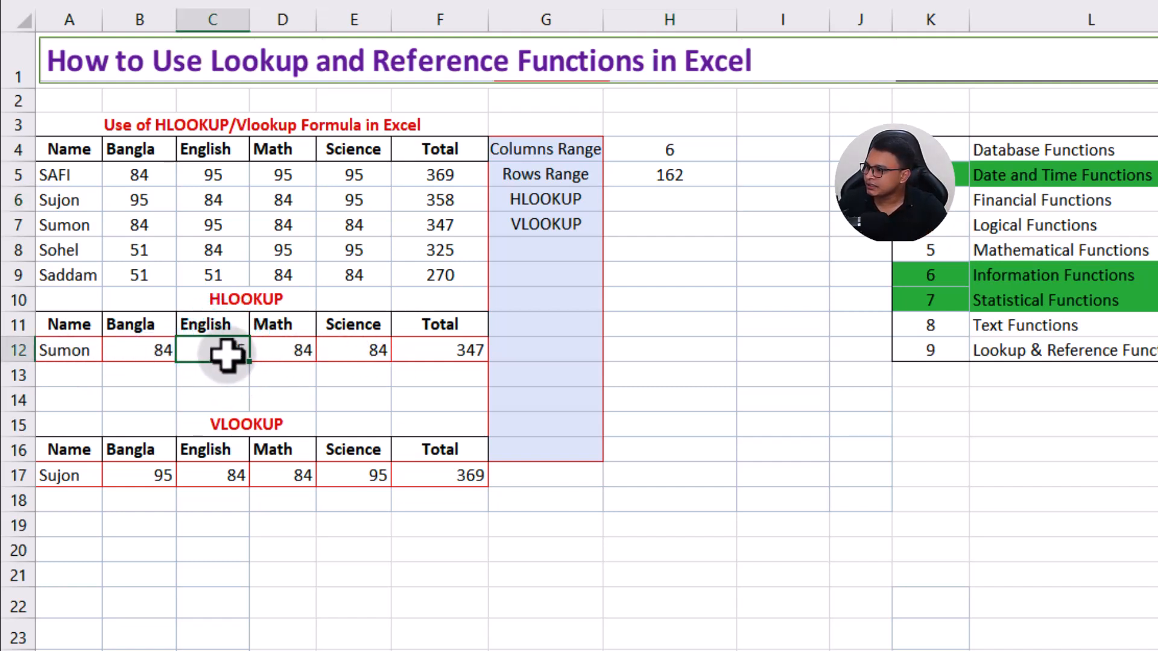
drag(227, 356, 421, 354)
key(Delete)
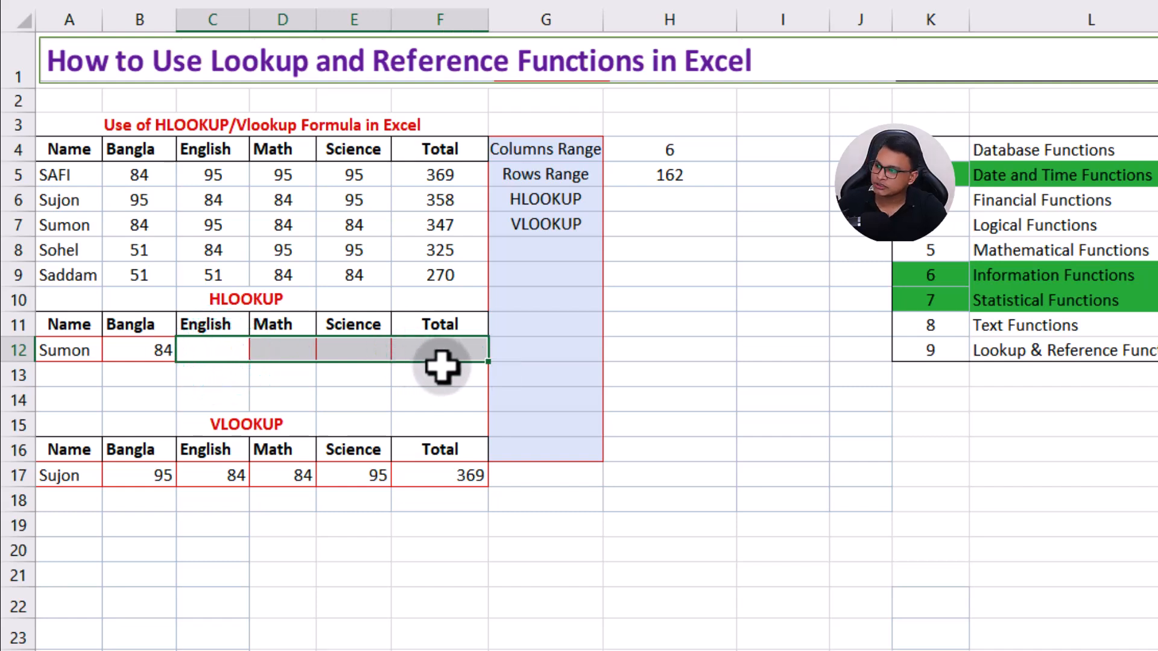
click(367, 403)
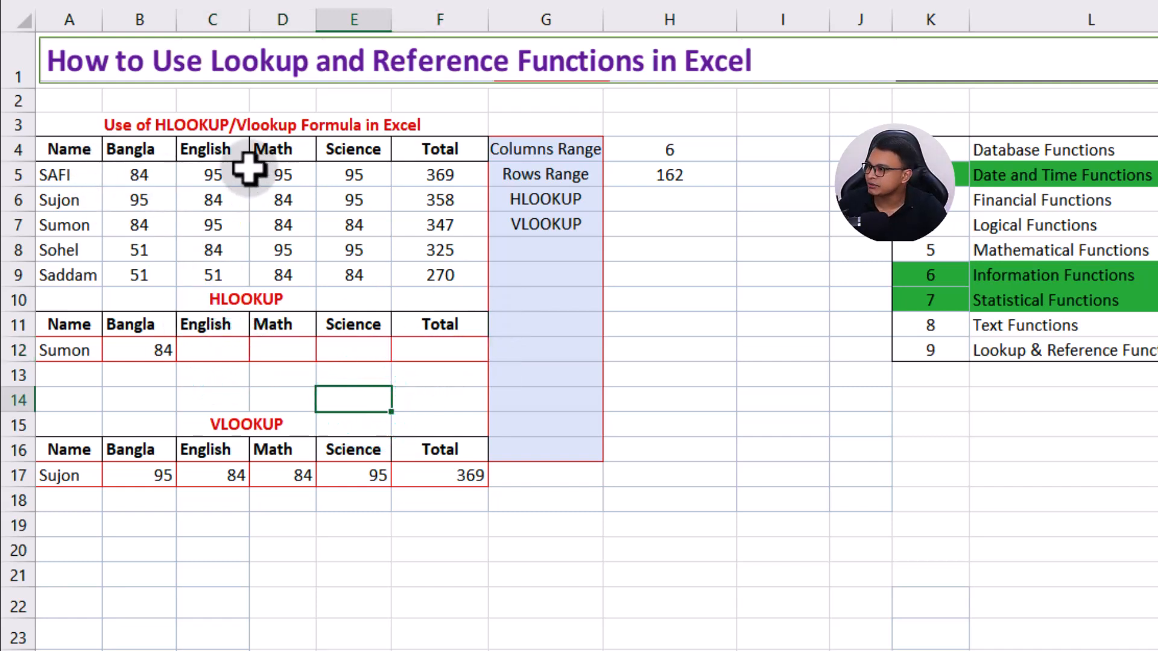
Step: Review the source table's name column, its subject marks in B4:E9 and the total in F5
drag(69, 151, 77, 278)
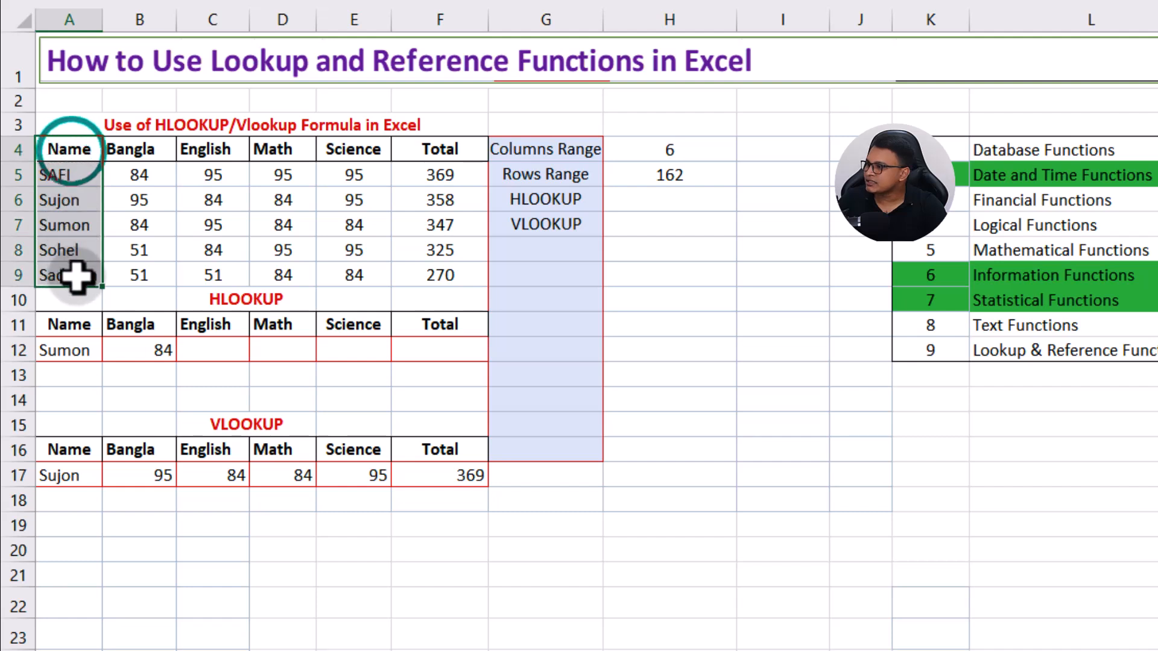
drag(137, 150, 377, 265)
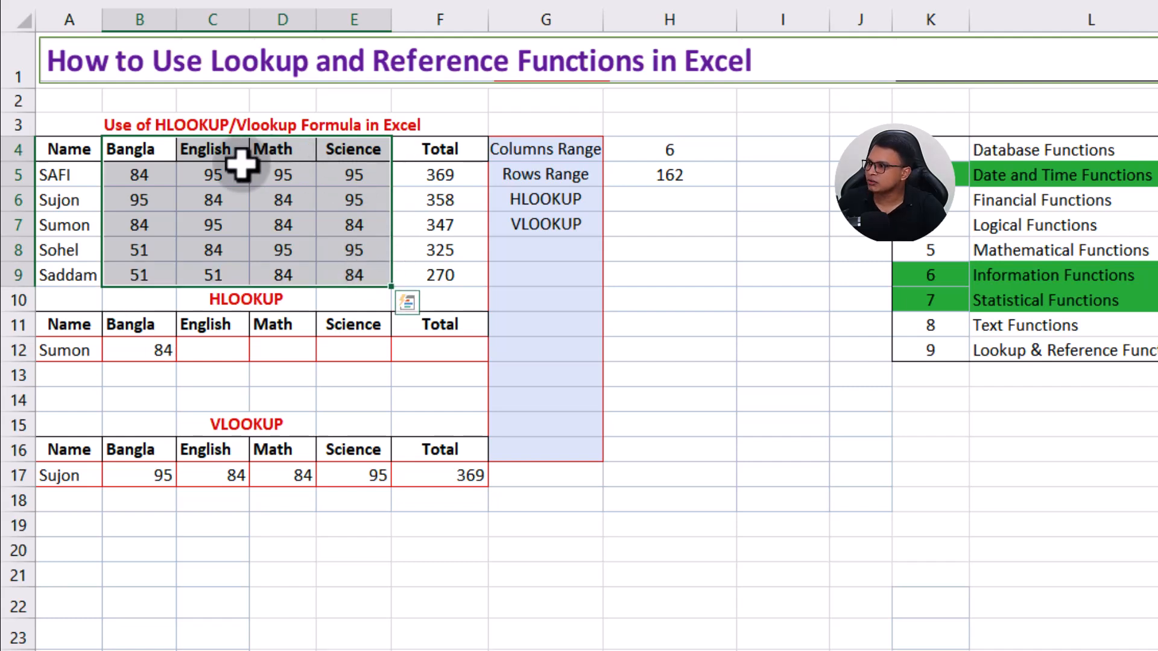
drag(143, 176, 361, 177)
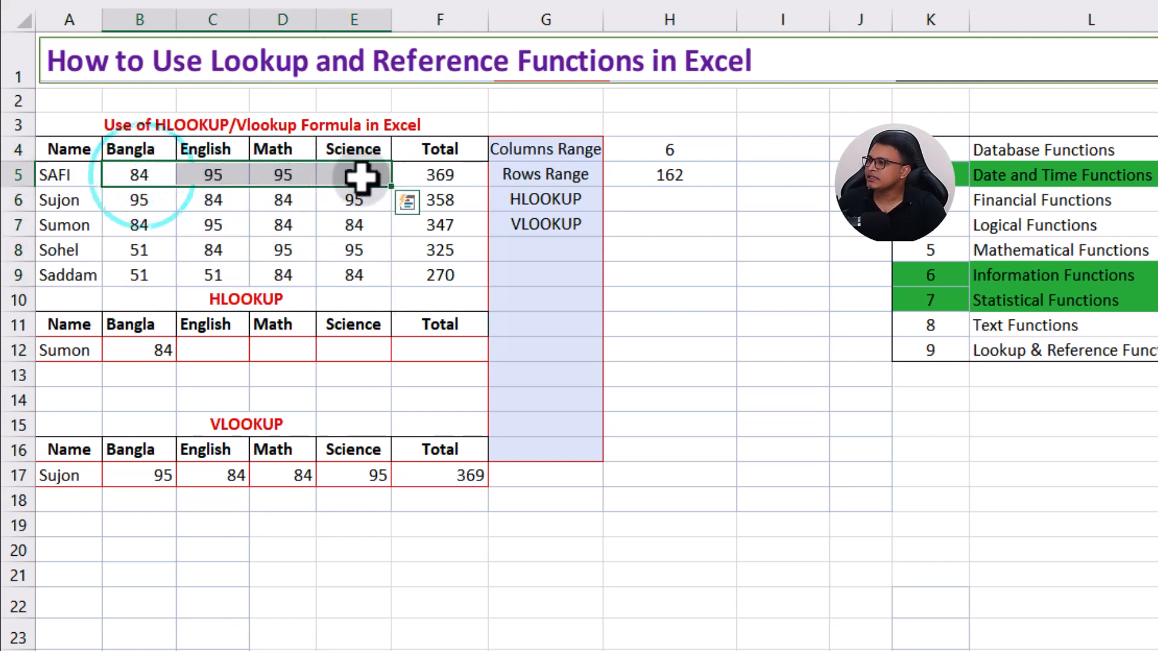
click(450, 181)
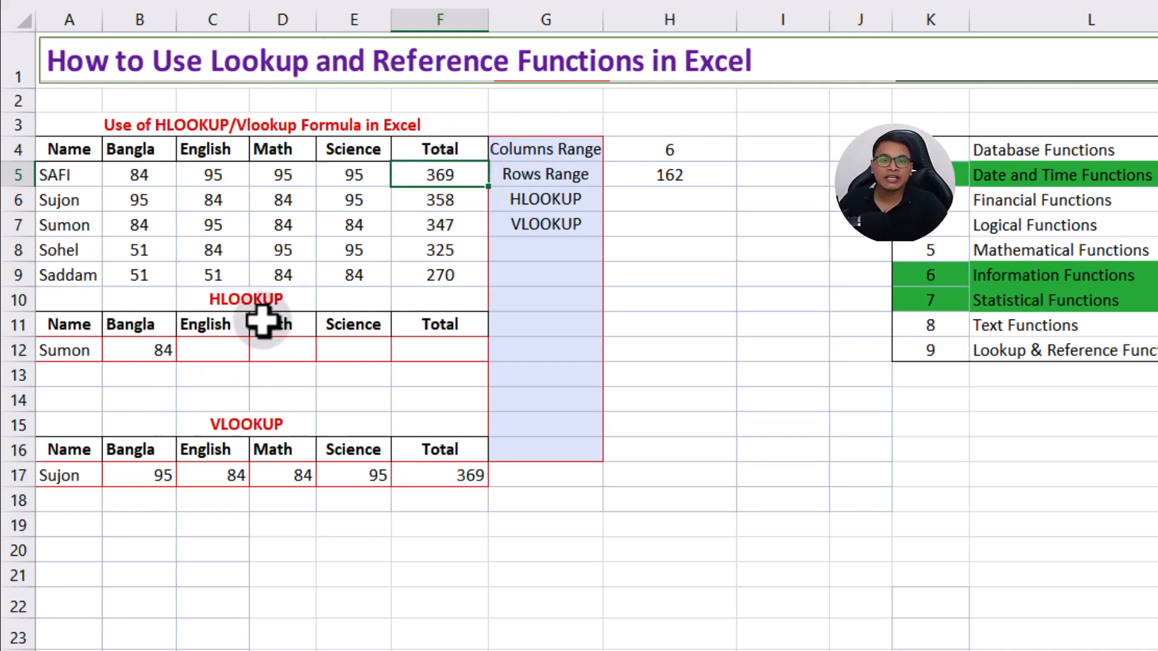
Step: Inspect the existing HLOOKUP results in A12 and B12 and the formula behind the name
double_click(69, 352)
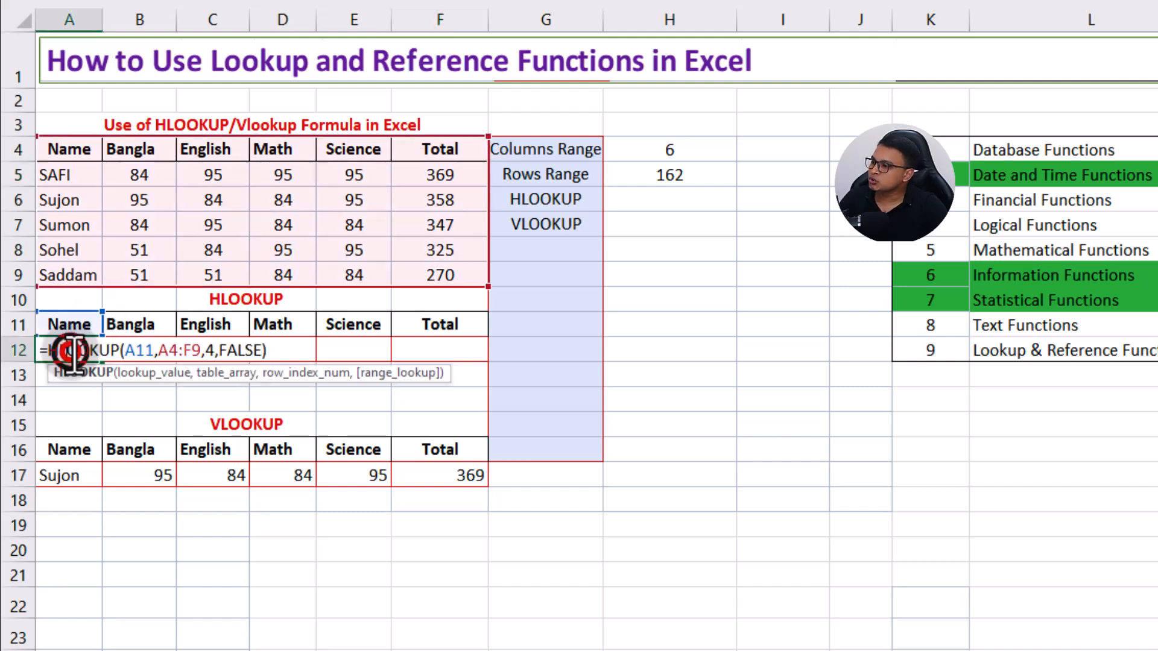
click(151, 416)
double_click(139, 347)
click(57, 350)
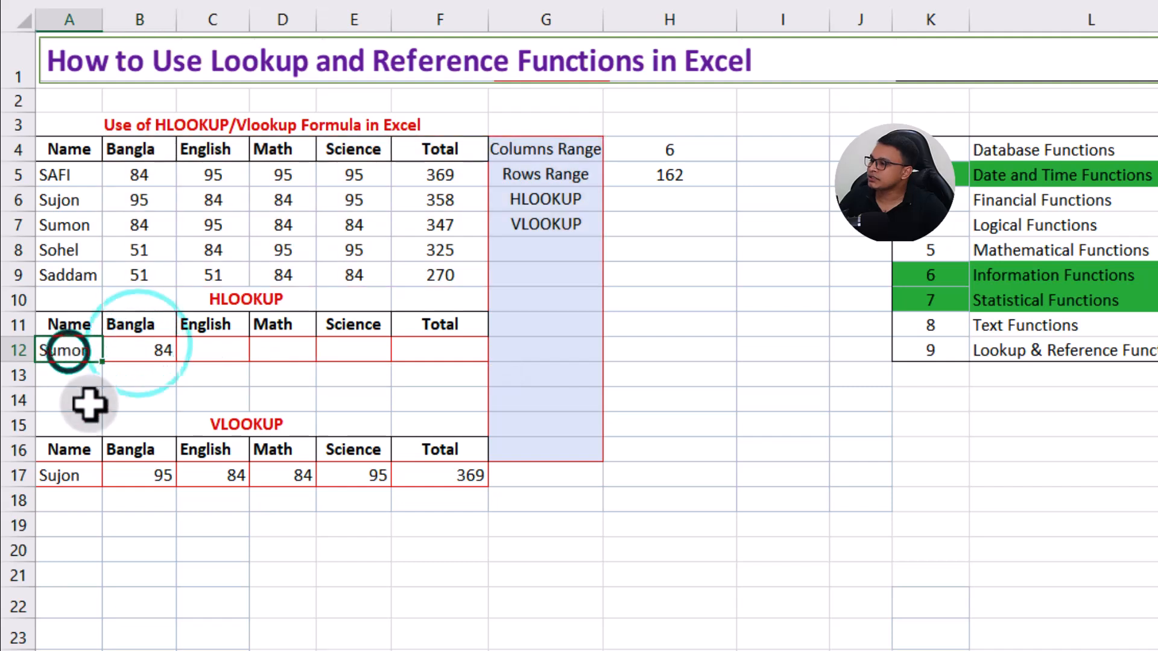
click(152, 351)
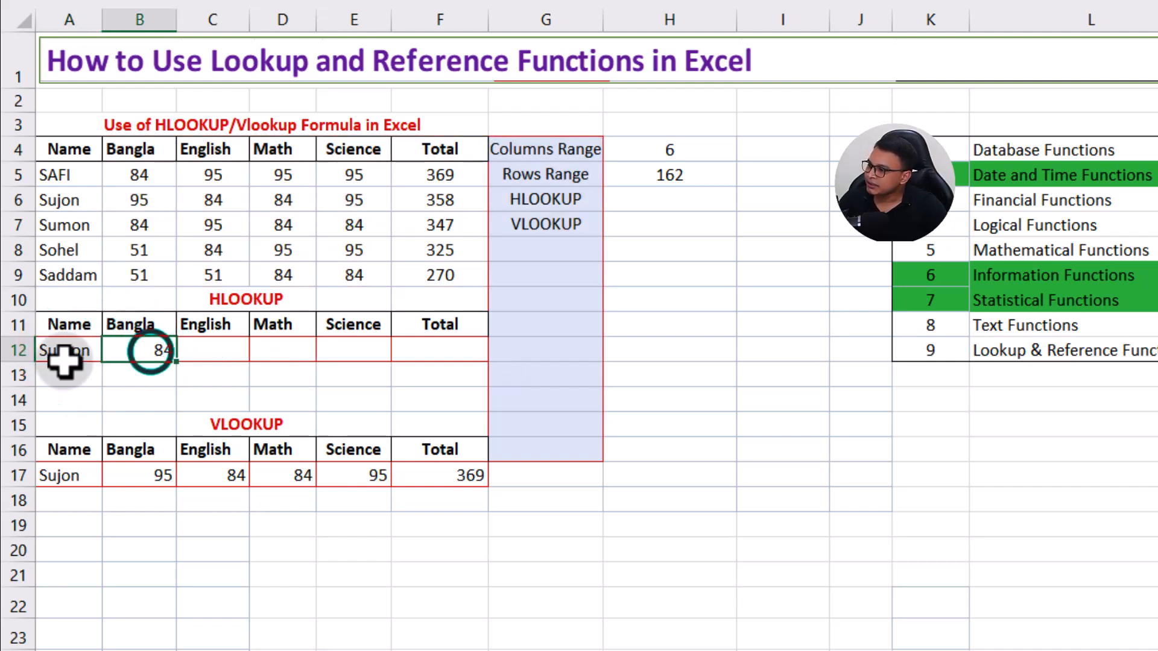
click(79, 352)
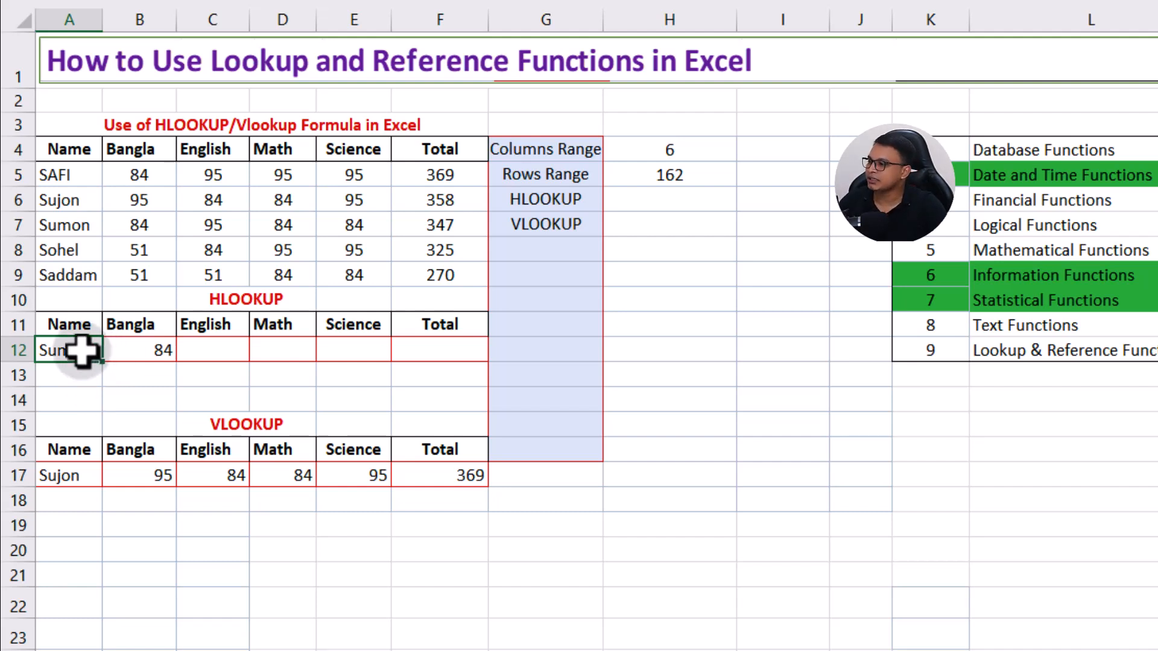
Step: Replace the table array in A12's HLOOKUP formula by reselecting the source table A4:F9, keeping the edit at the row index argument
double_click(81, 350)
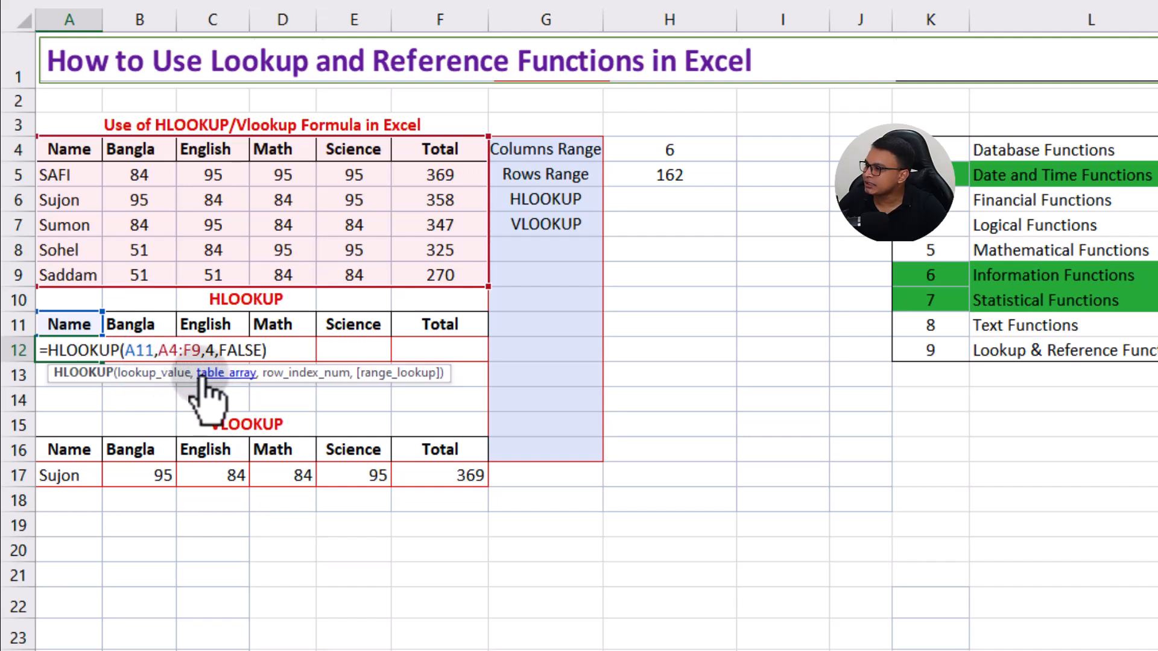
double_click(165, 351)
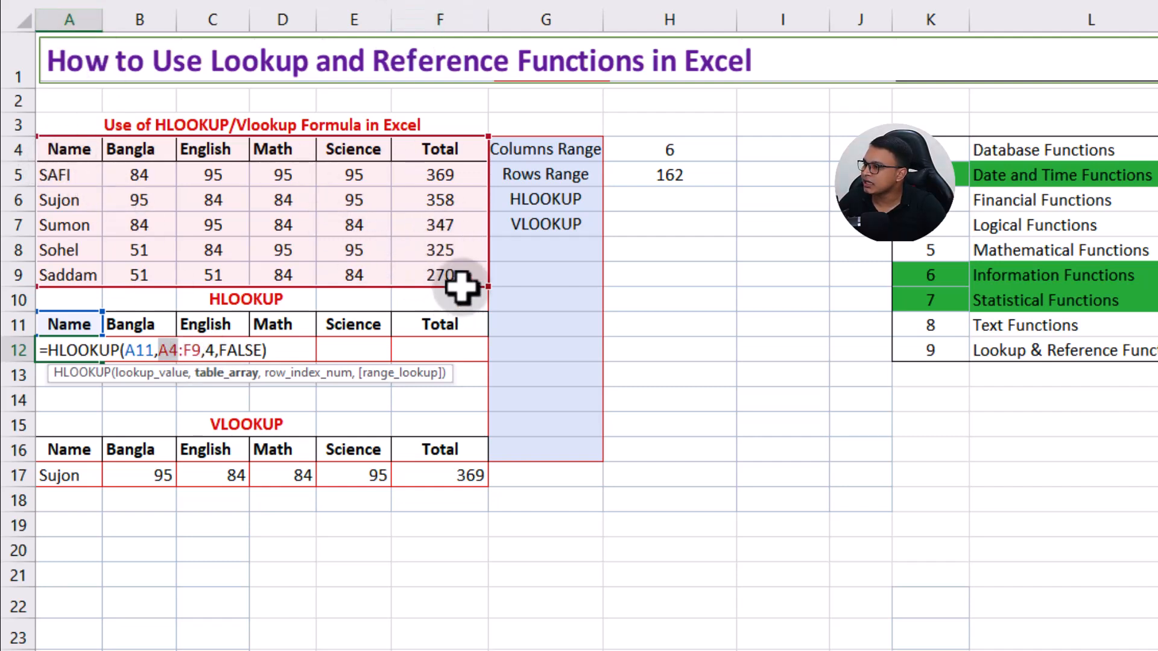
double_click(164, 349)
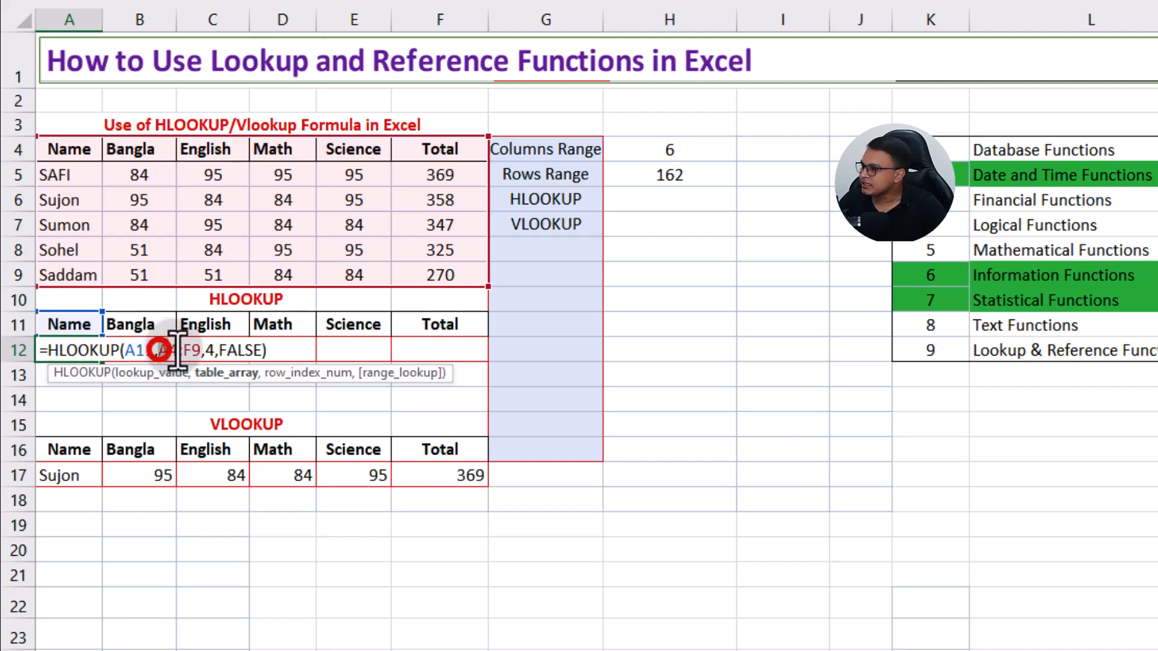
key(BackSpace)
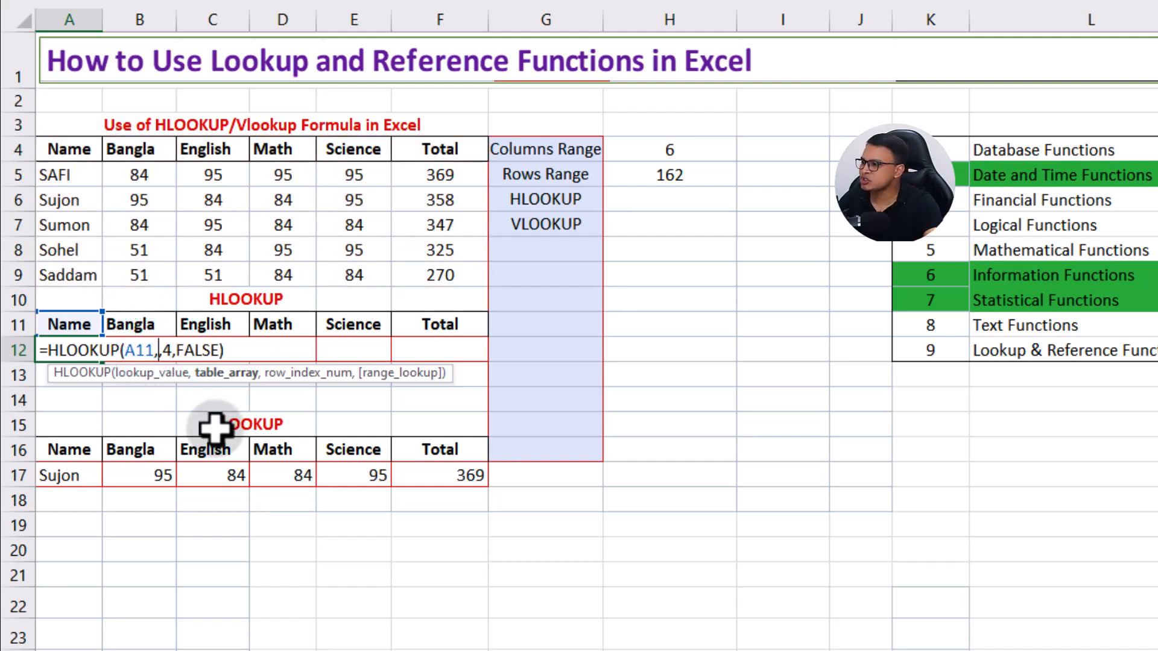
drag(59, 150, 450, 266)
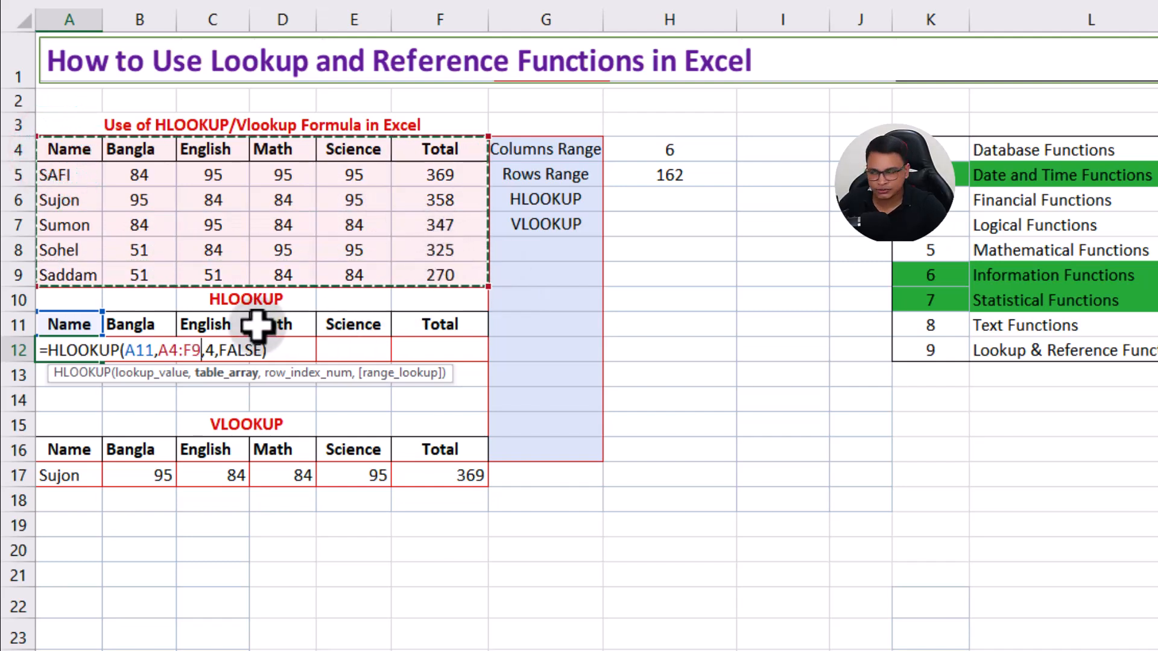
click(205, 350)
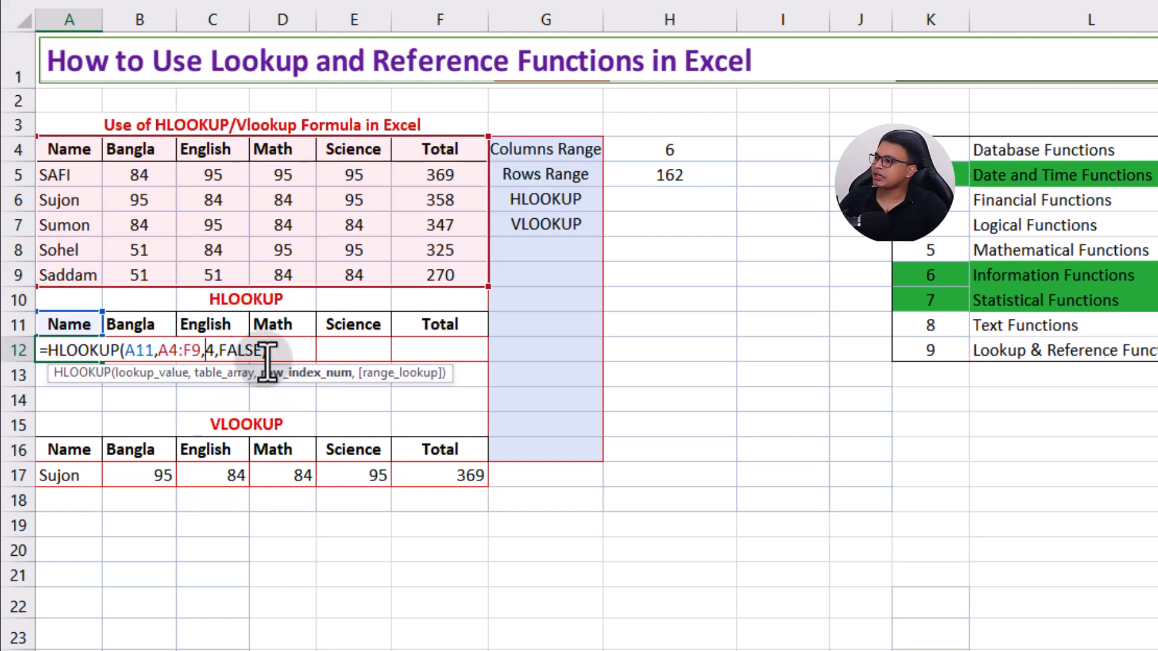